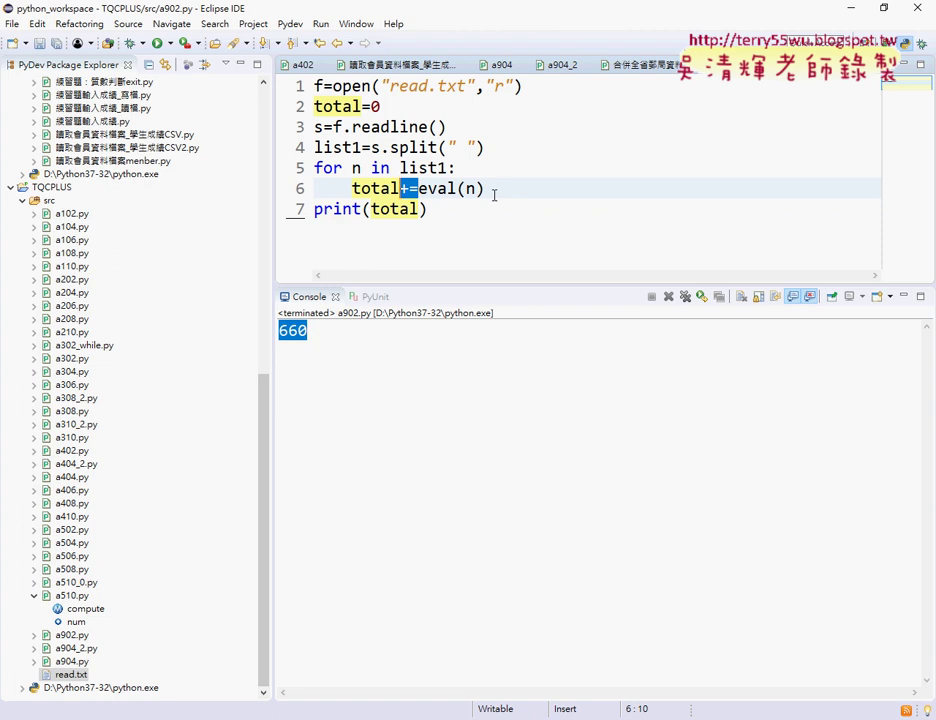
Step: Rewrite the accumulation statement on line 6 as total=total+eval(n)
text(=)
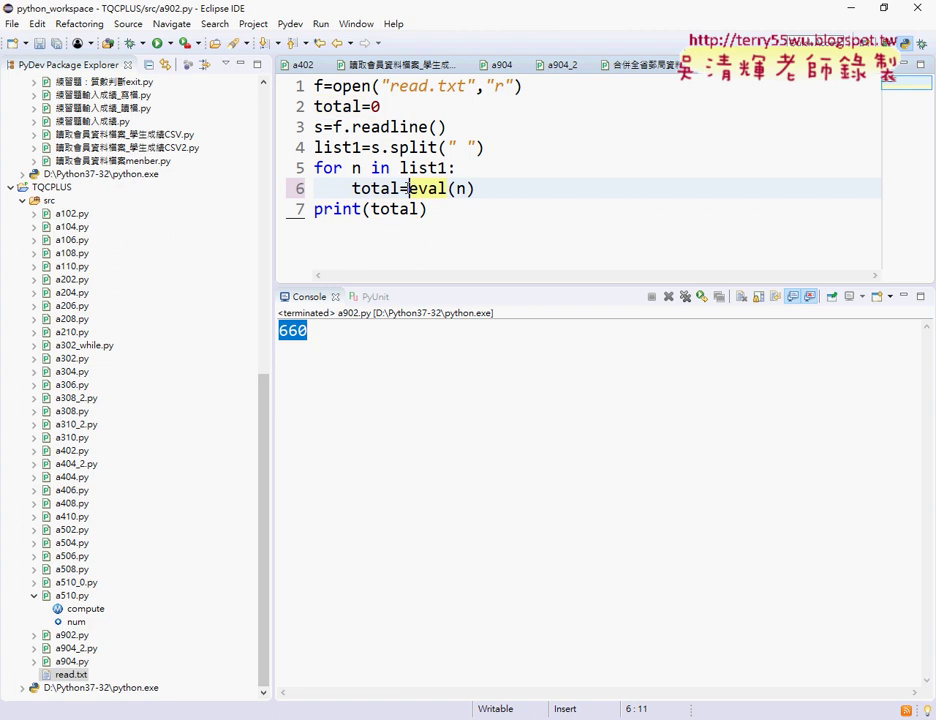
drag(399, 188, 352, 188)
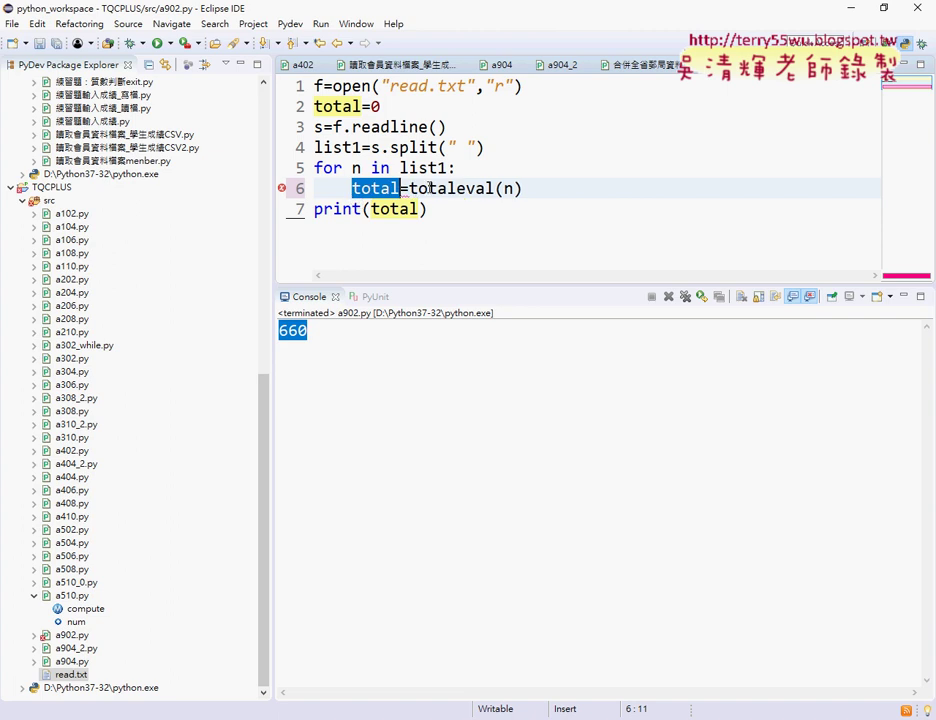
click(457, 188)
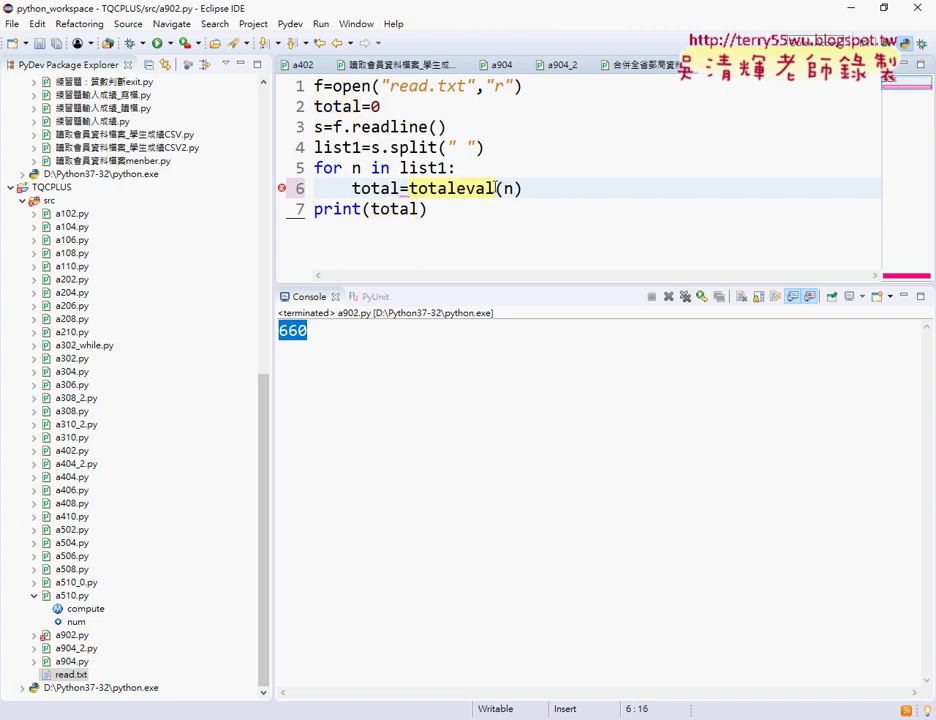
text(+)
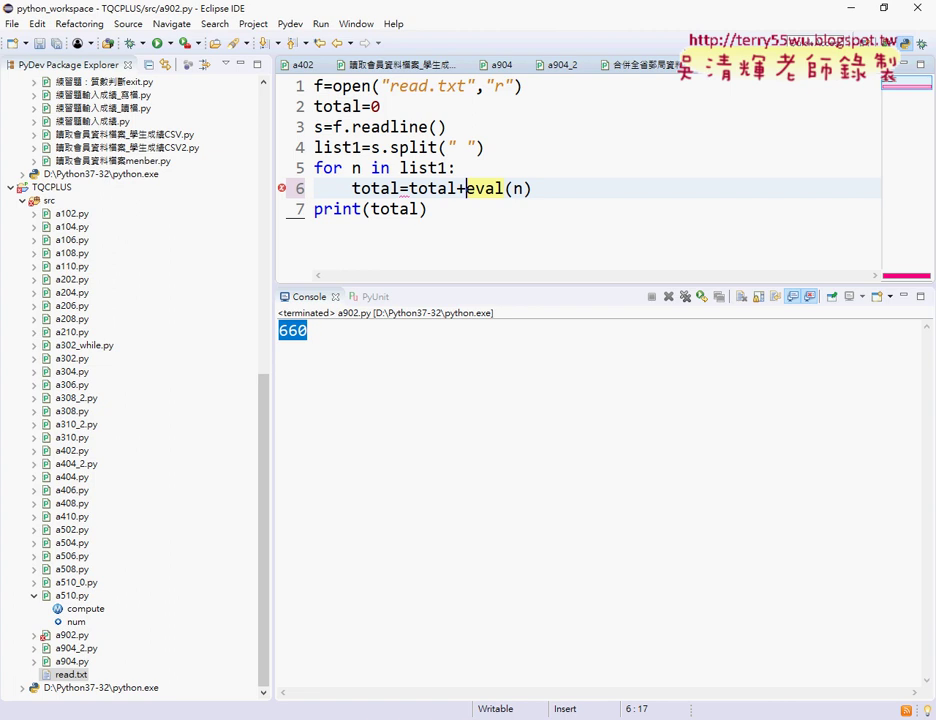
Step: Restore the shorthand accumulation total+=eval(n) on line 6
drag(468, 187, 409, 187)
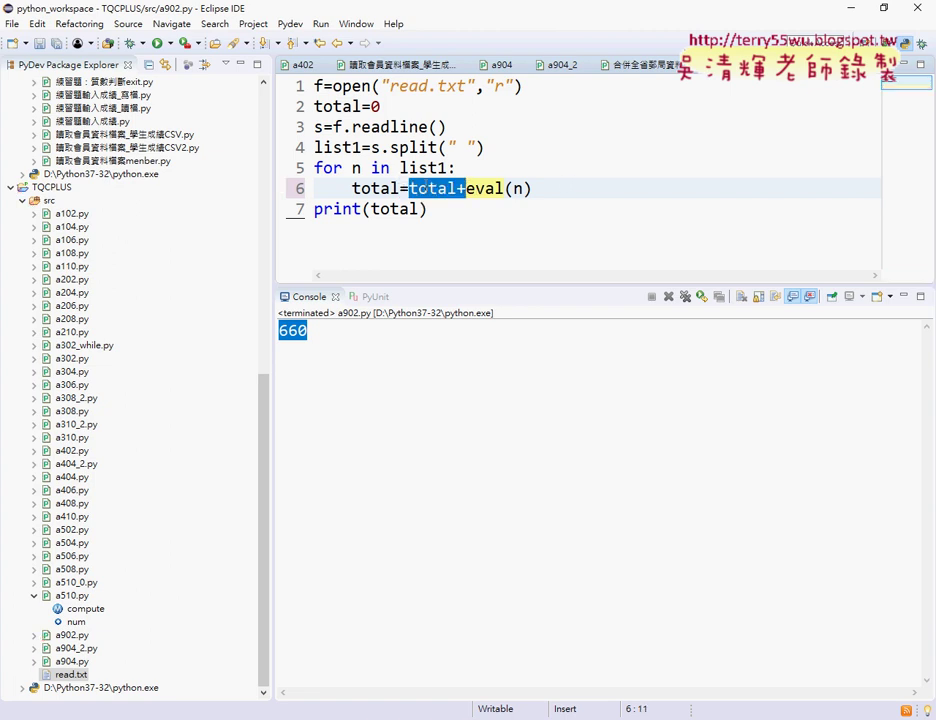
key(BackSpace)
key(Left)
text(+)
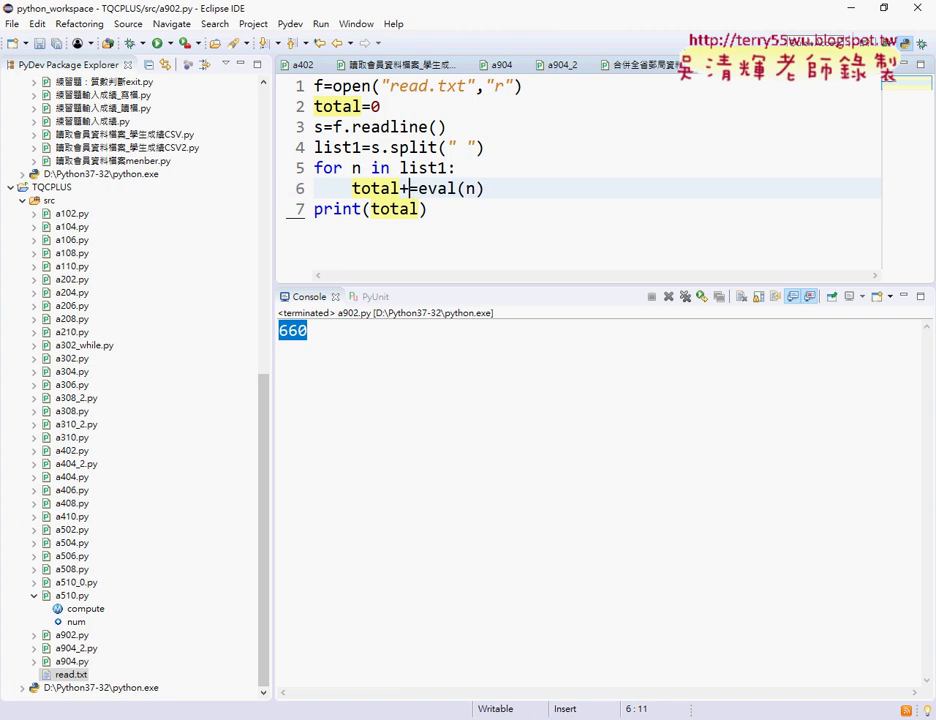
Step: Save and run a902.py, and highlight its console output
click(438, 213)
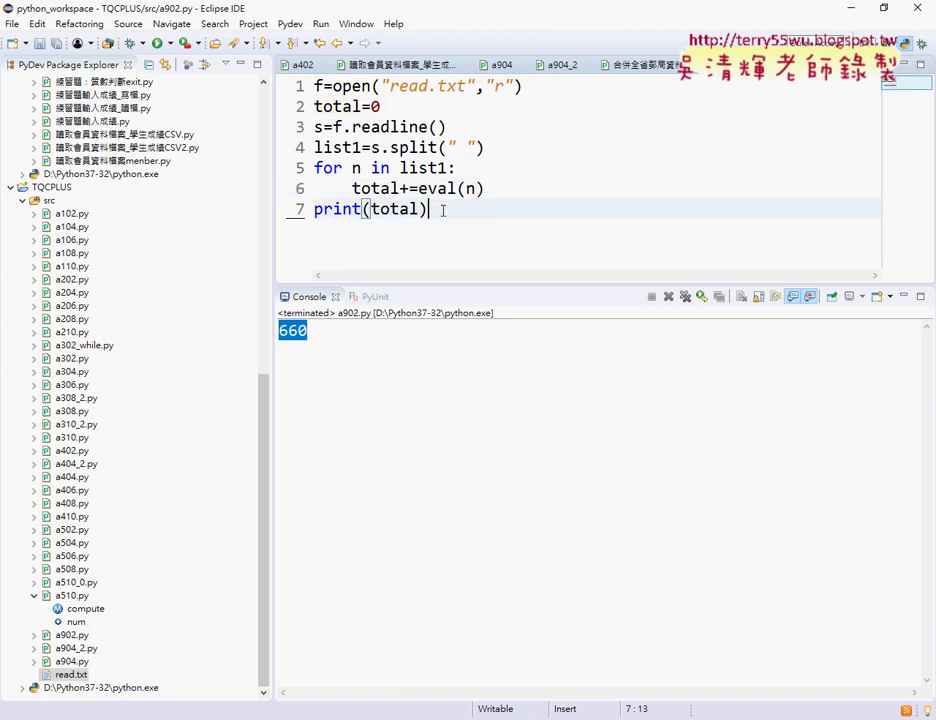
key(ctrl+F11)
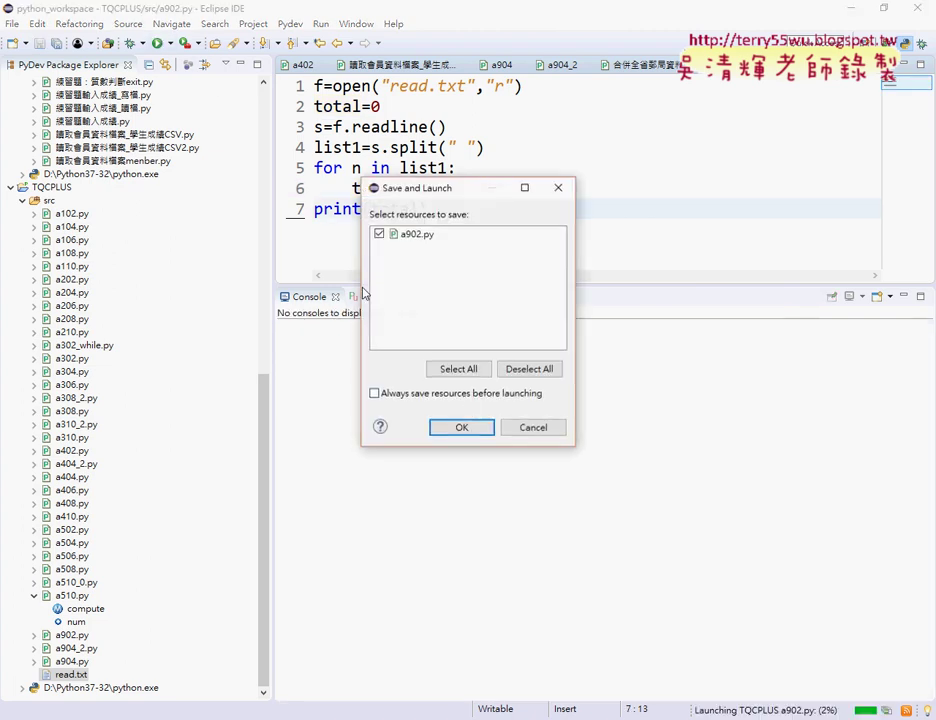
click(464, 427)
drag(331, 357, 259, 322)
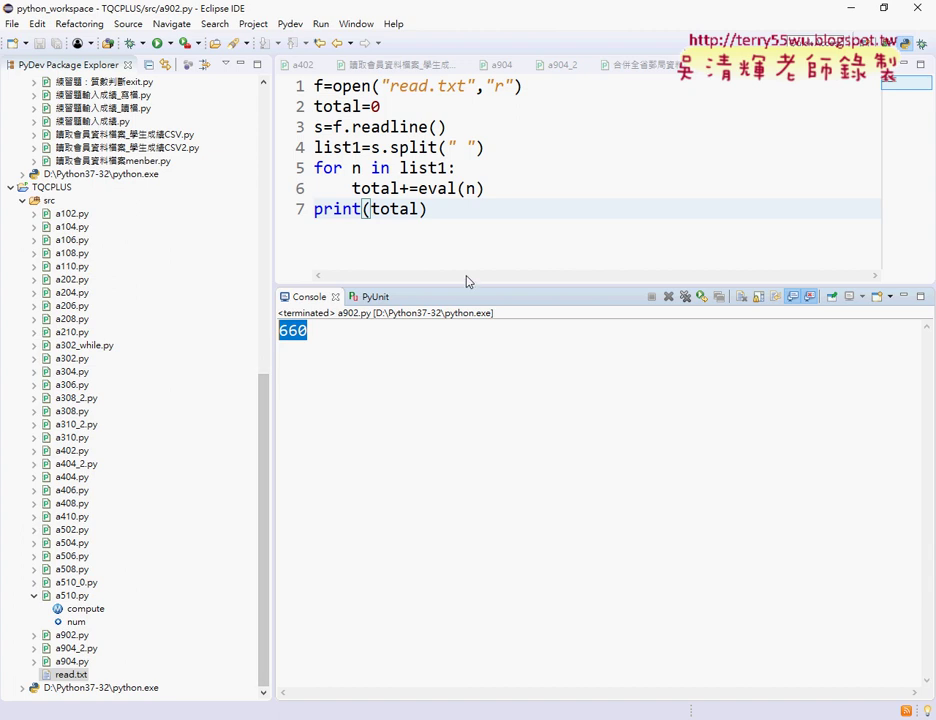
Step: Show the post office data merging script 合併全省郵局資料.py and narrow the package explorer to widen the editor
drag(460, 286, 469, 246)
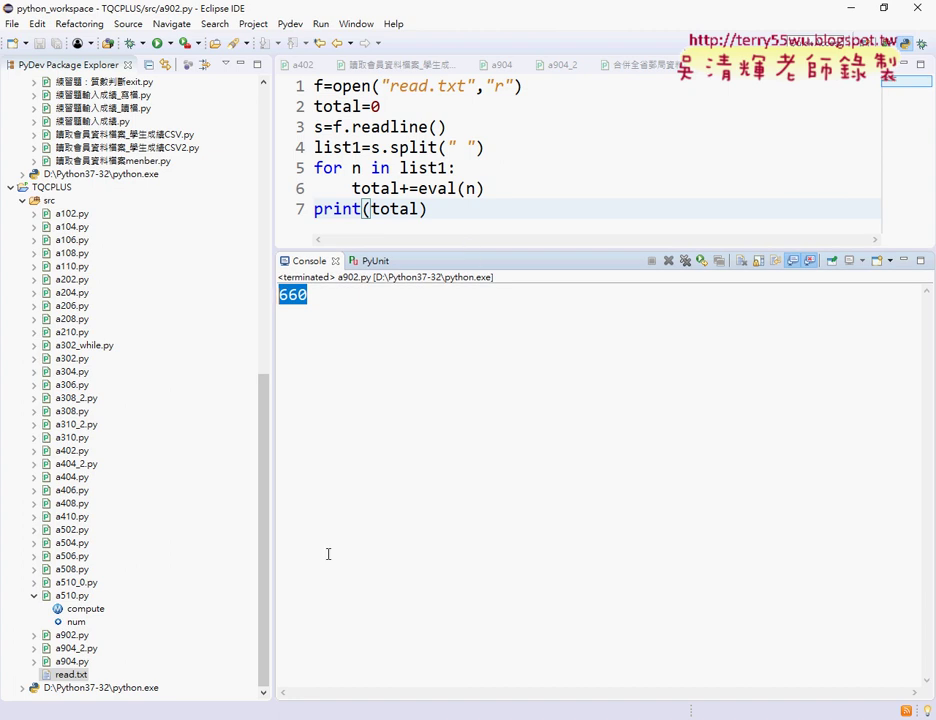
click(645, 64)
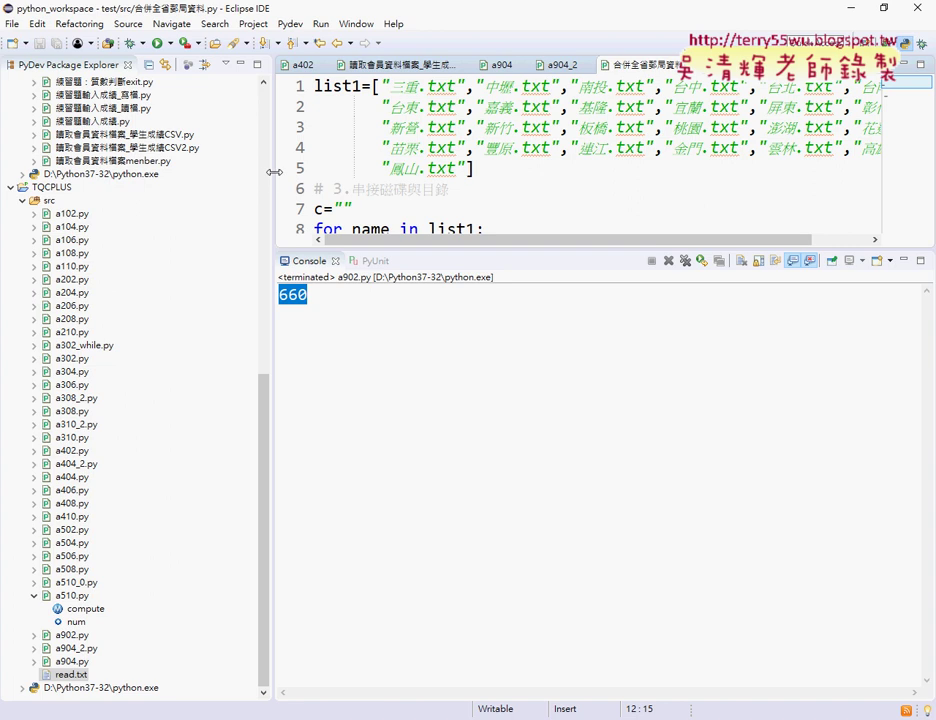
drag(267, 177, 97, 172)
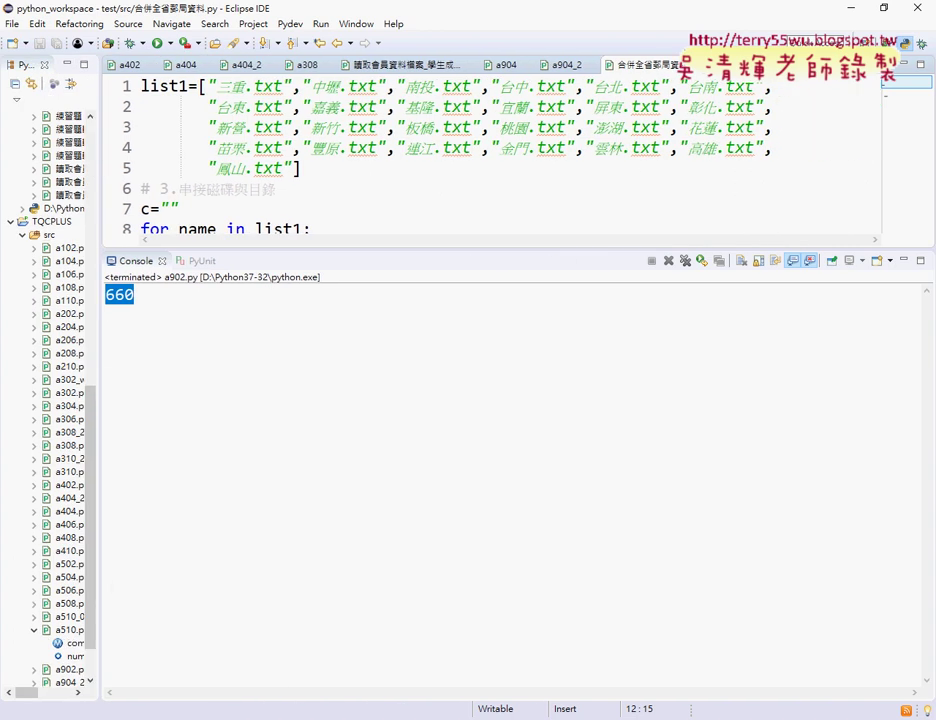
Step: Switch to Google Drive in Chrome and open the 02_範例檔 folder inside _EXCEL VBA到Python程式開發2018
click(203, 675)
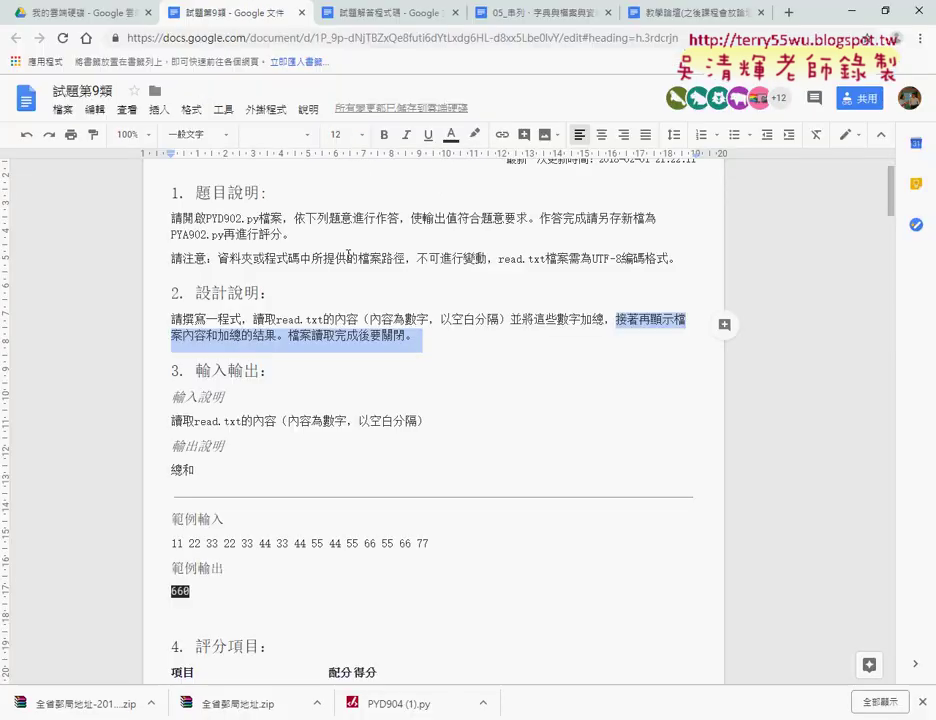
click(97, 14)
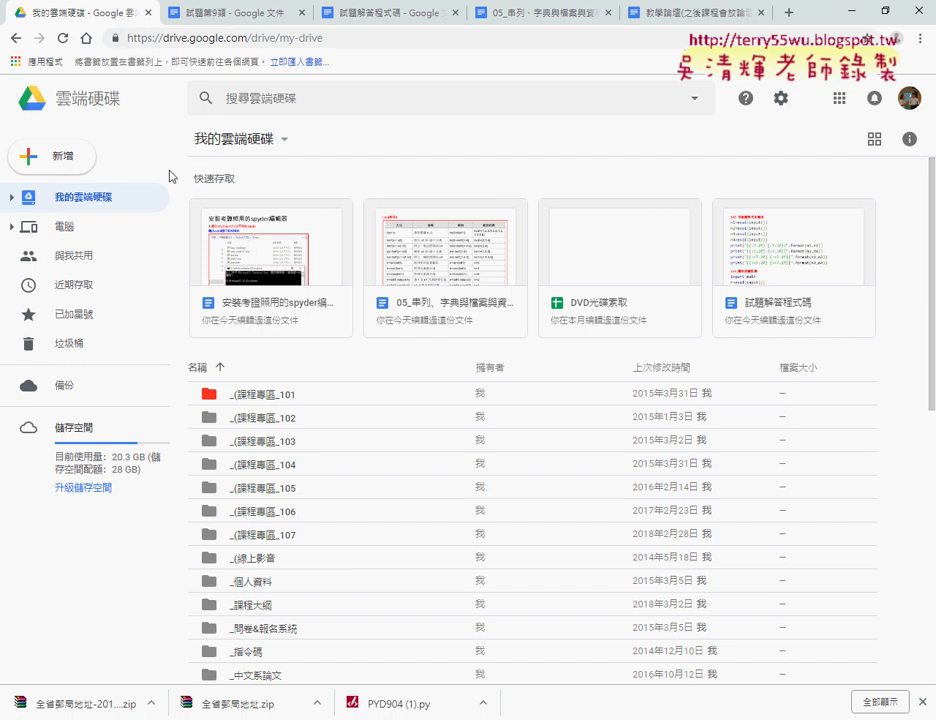
click(14, 38)
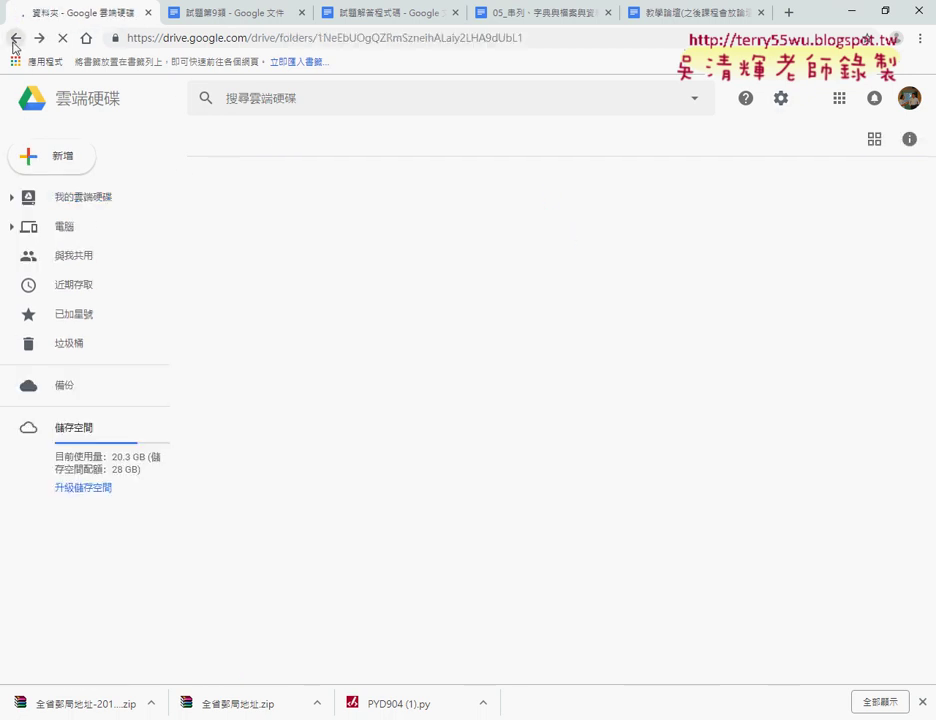
click(14, 38)
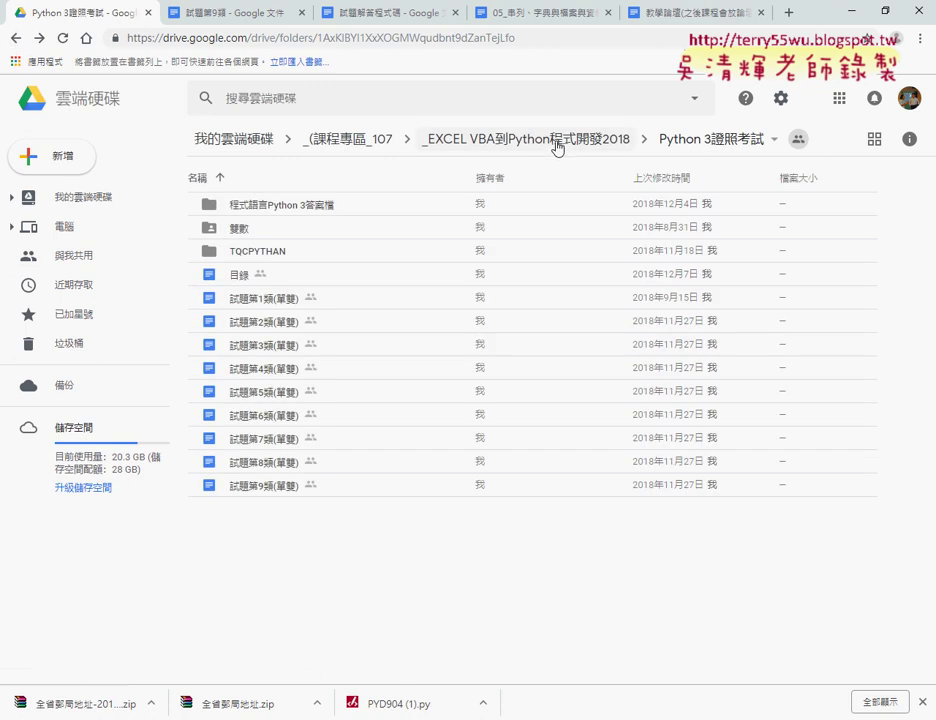
click(557, 142)
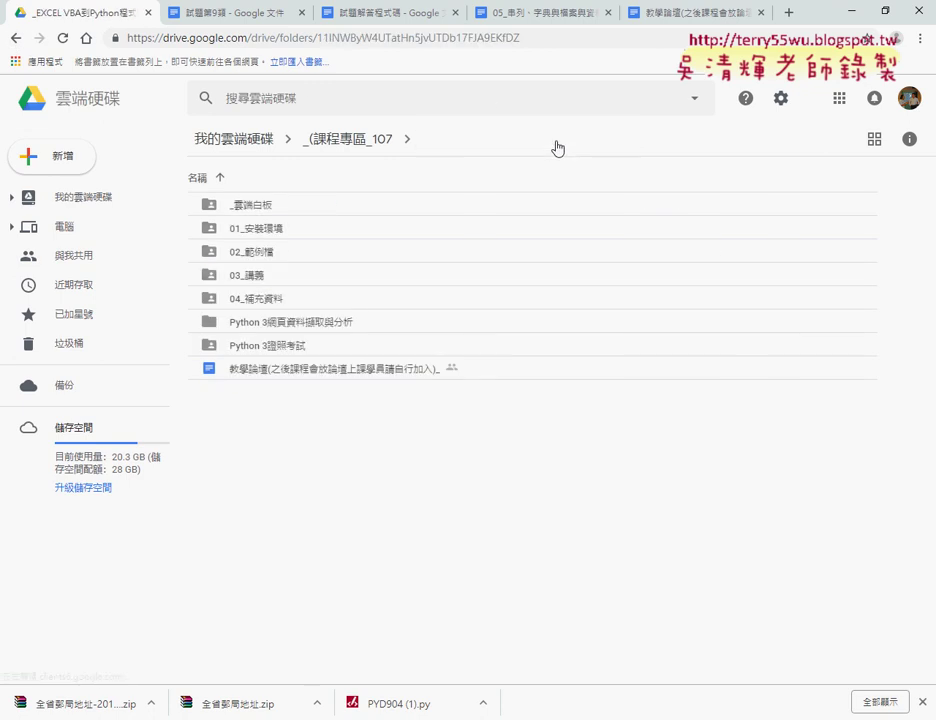
click(259, 257)
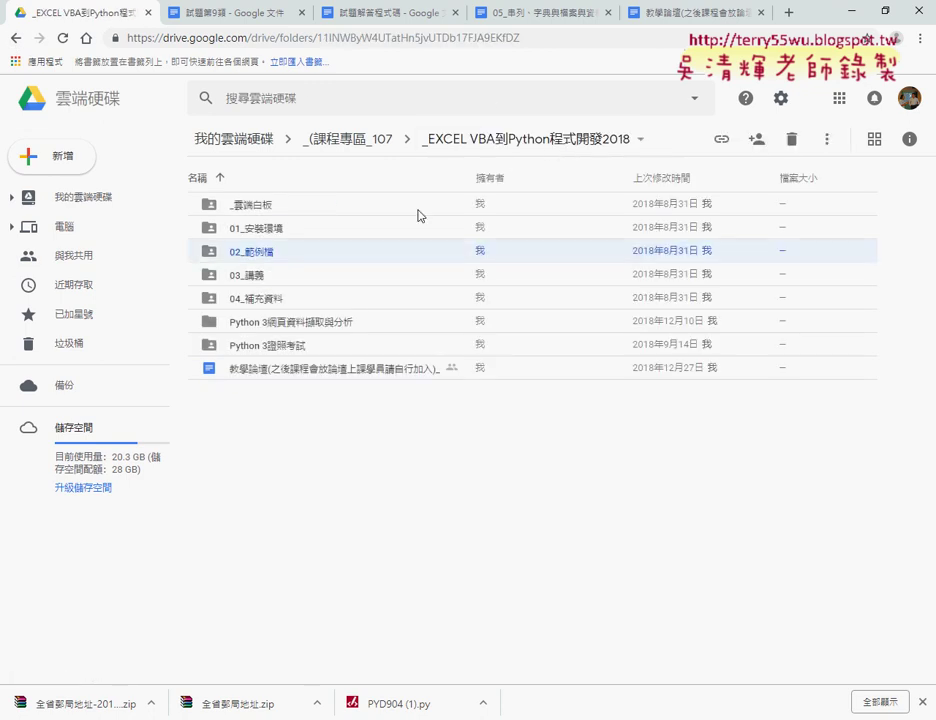
double_click(267, 254)
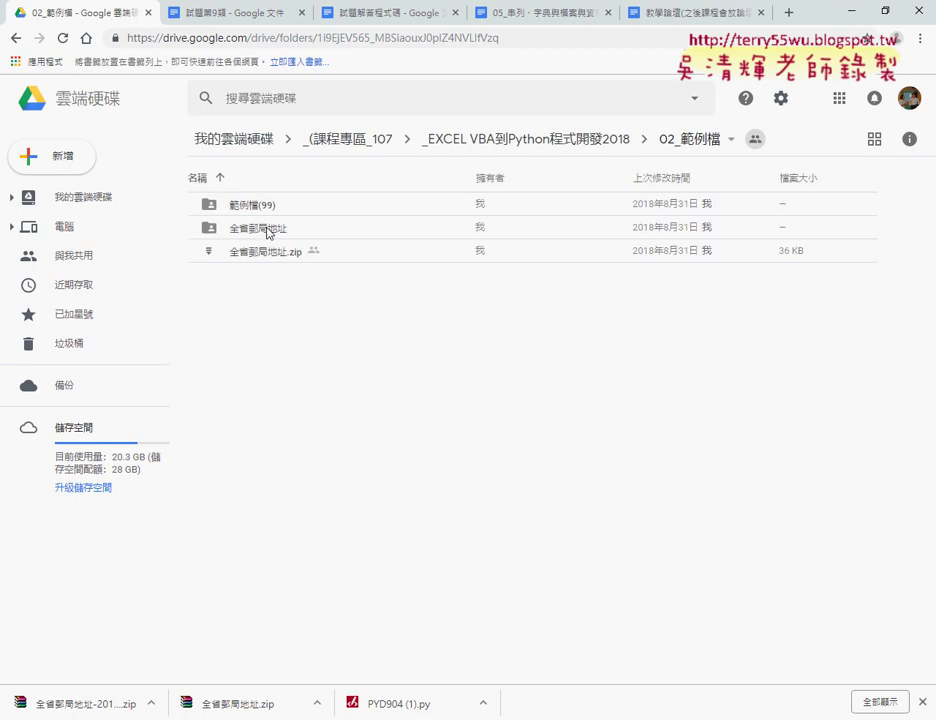
click(285, 257)
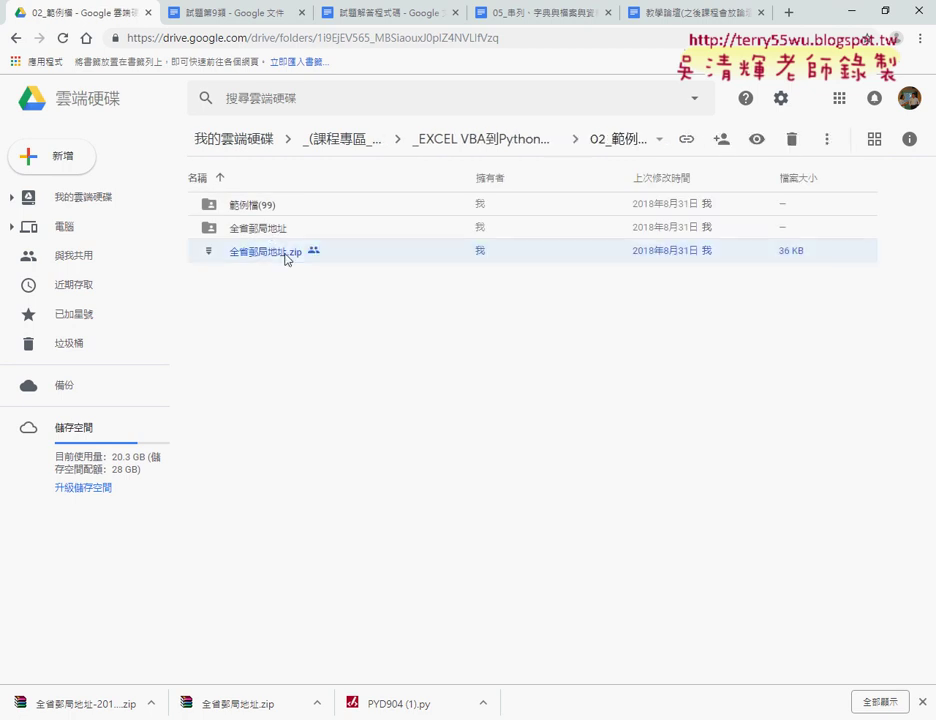
right_click(285, 258)
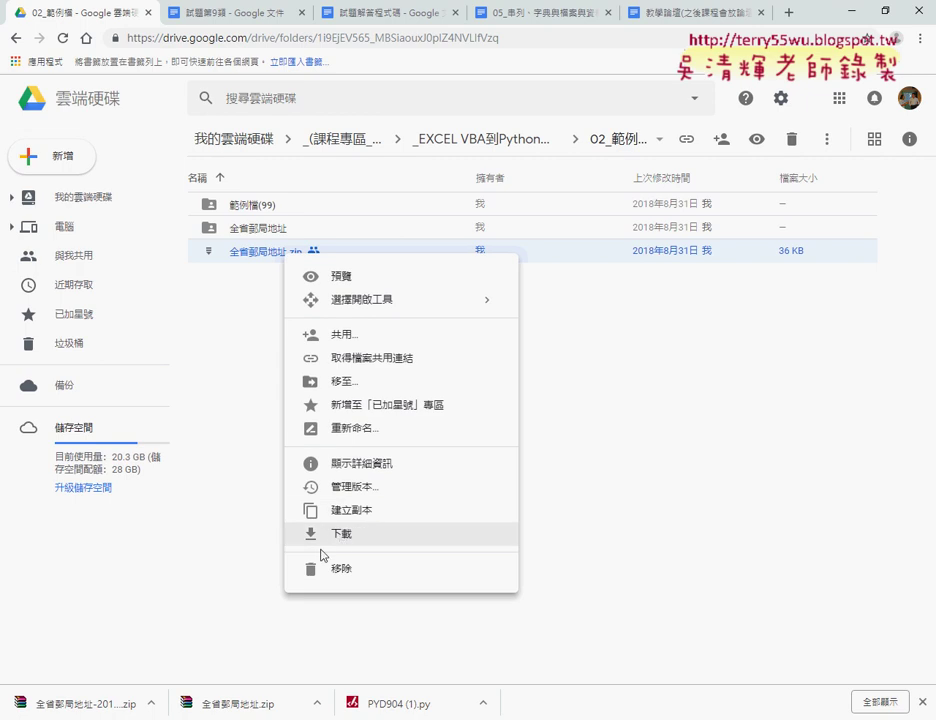
click(150, 703)
key(Escape)
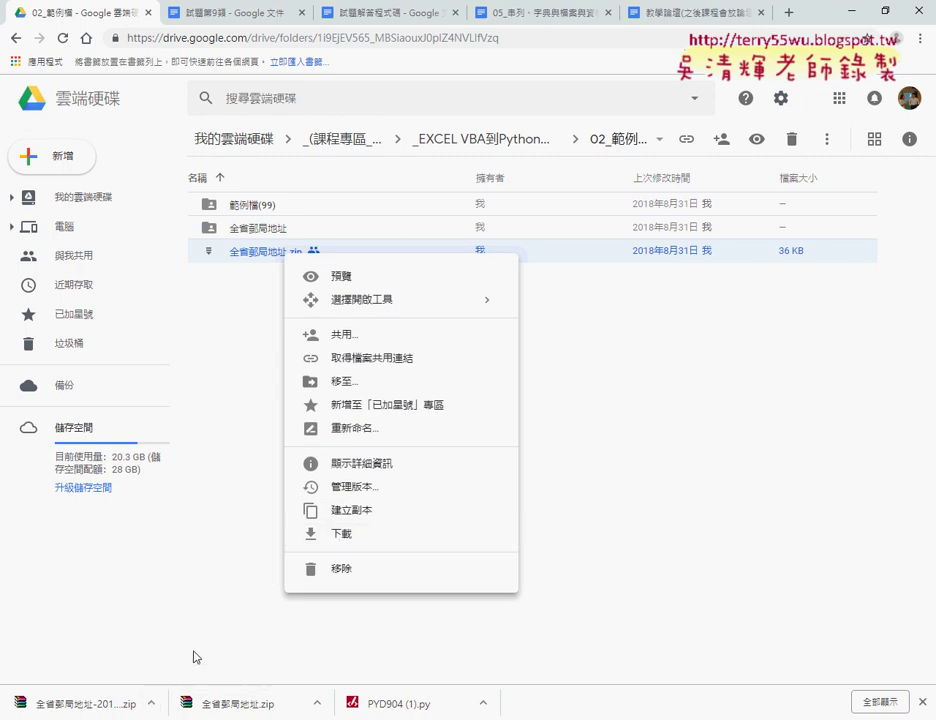
click(317, 703)
click(347, 653)
Step: Switch to File Explorer and open the 全省郵局地址 folder on drive D: from the drive's root
mouse_move(468, 719)
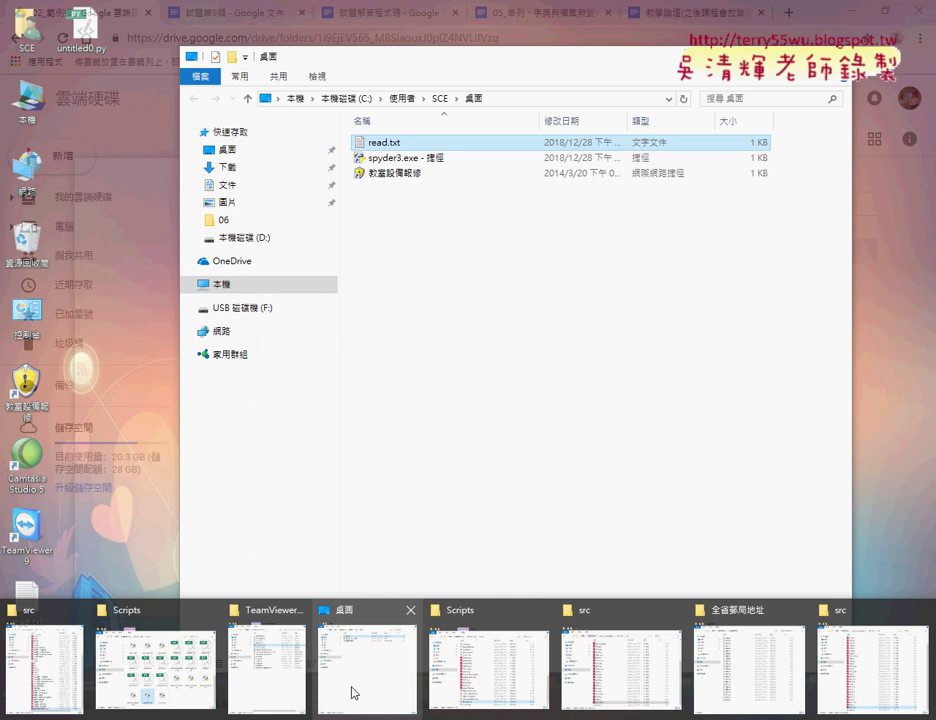
mouse_move(848, 678)
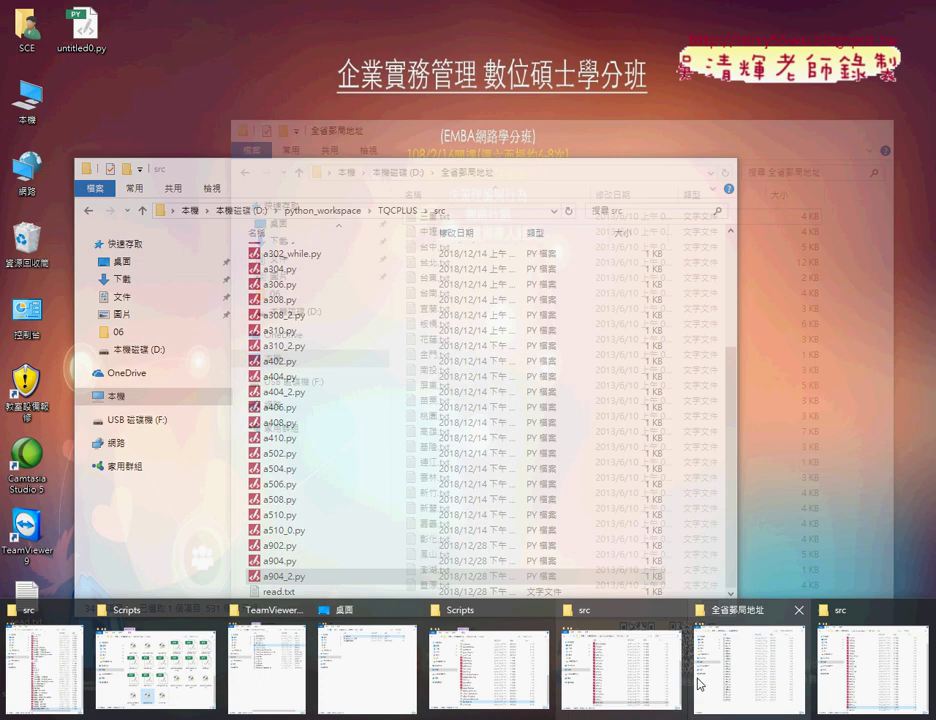
click(750, 670)
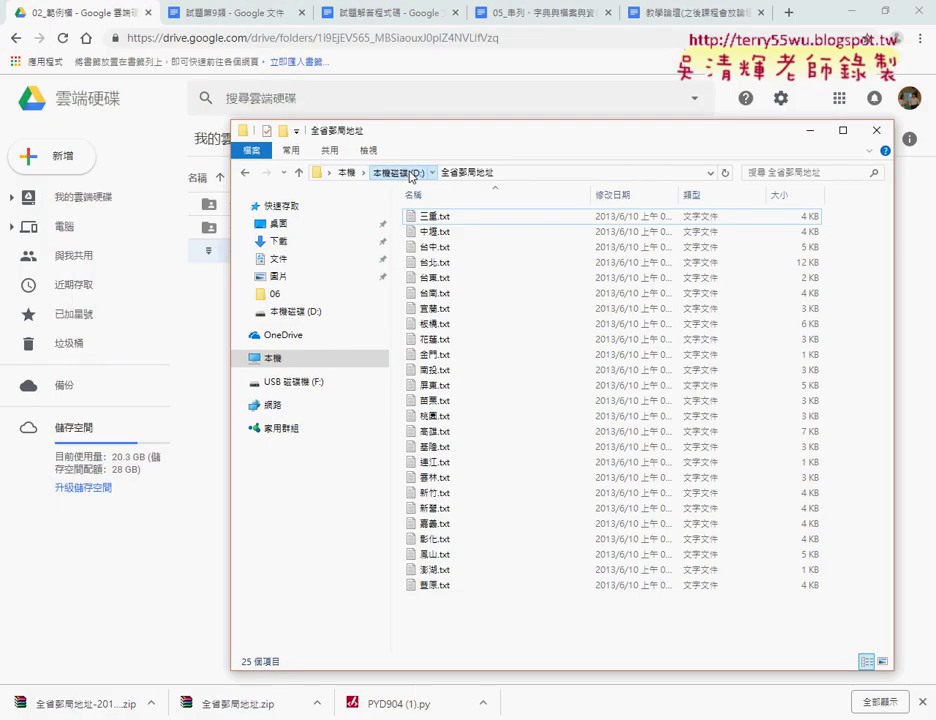
click(409, 172)
scroll(527, 564, down, 9)
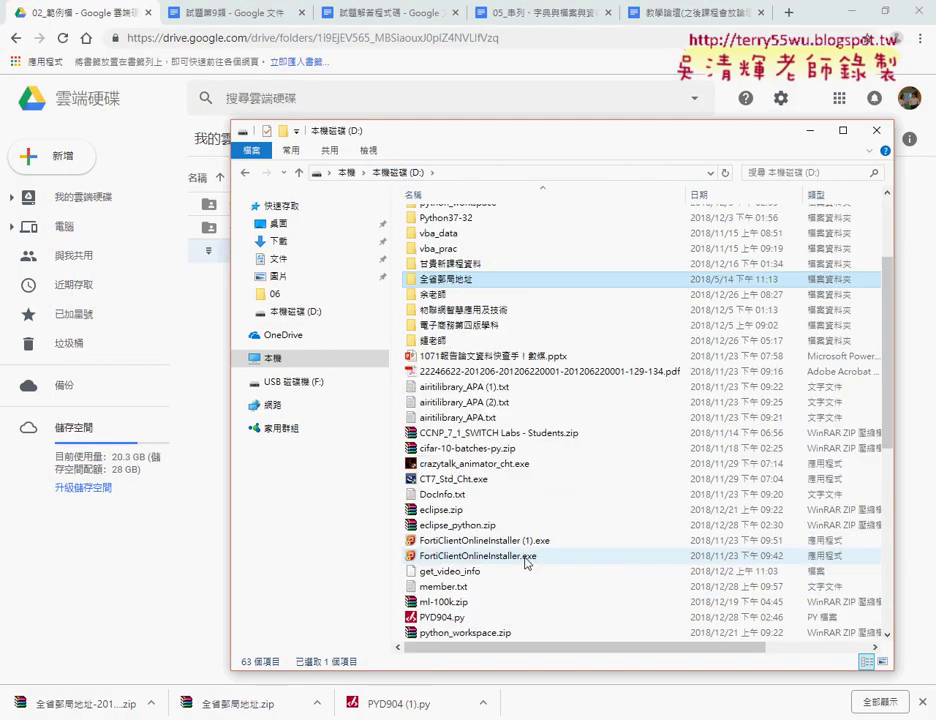
scroll(514, 553, down, 3)
scroll(514, 555, up, 3)
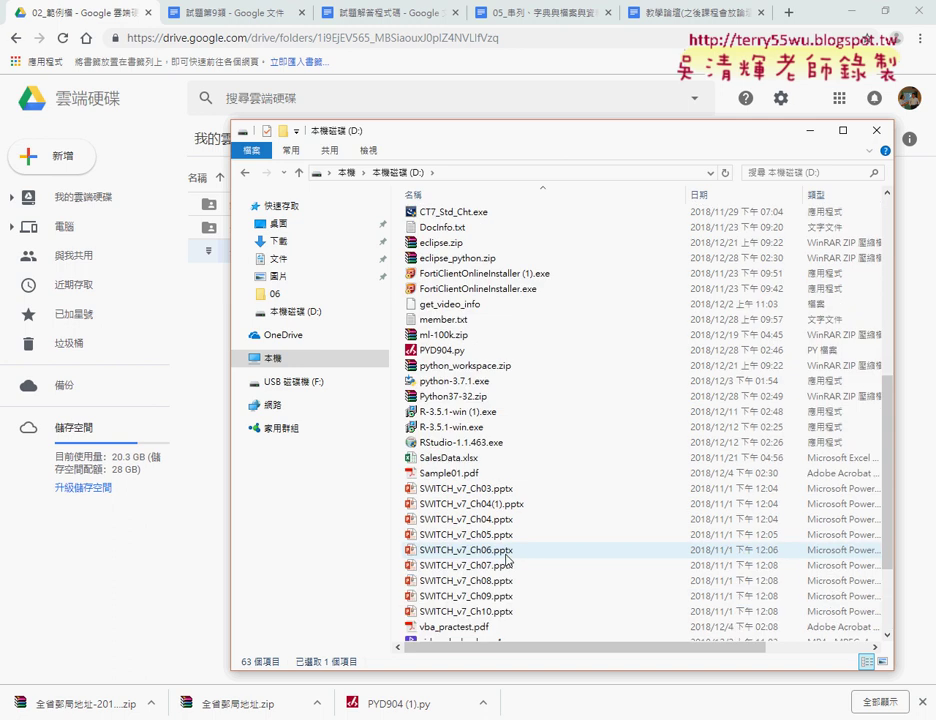
scroll(512, 540, up, 7)
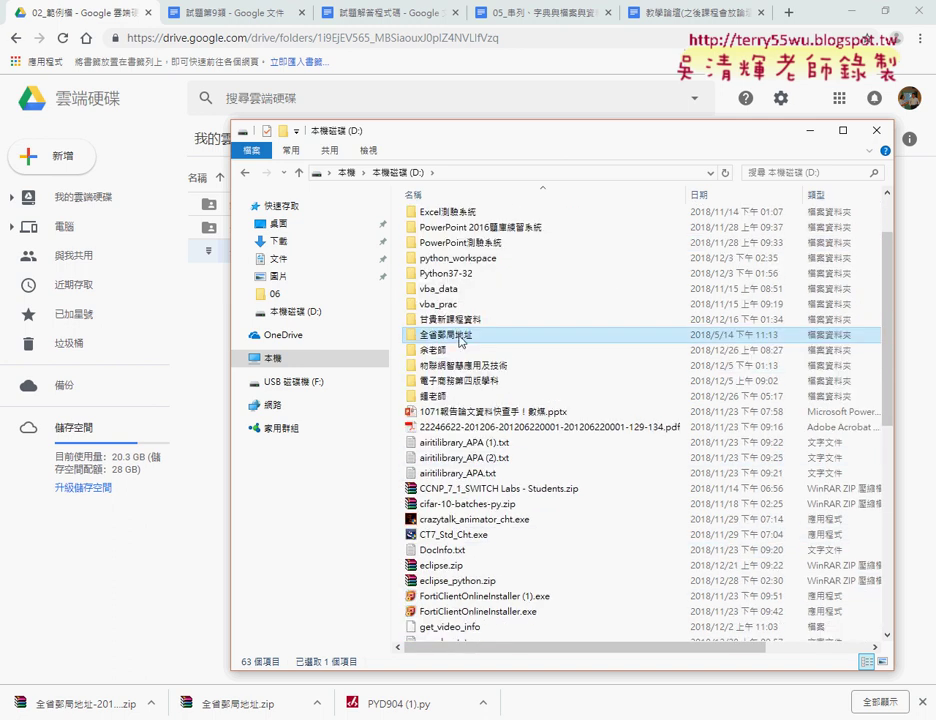
double_click(465, 338)
Step: Examine the text files in the 全省郵局地址 folder, including the post office records inside 三重.txt
drag(441, 629, 463, 205)
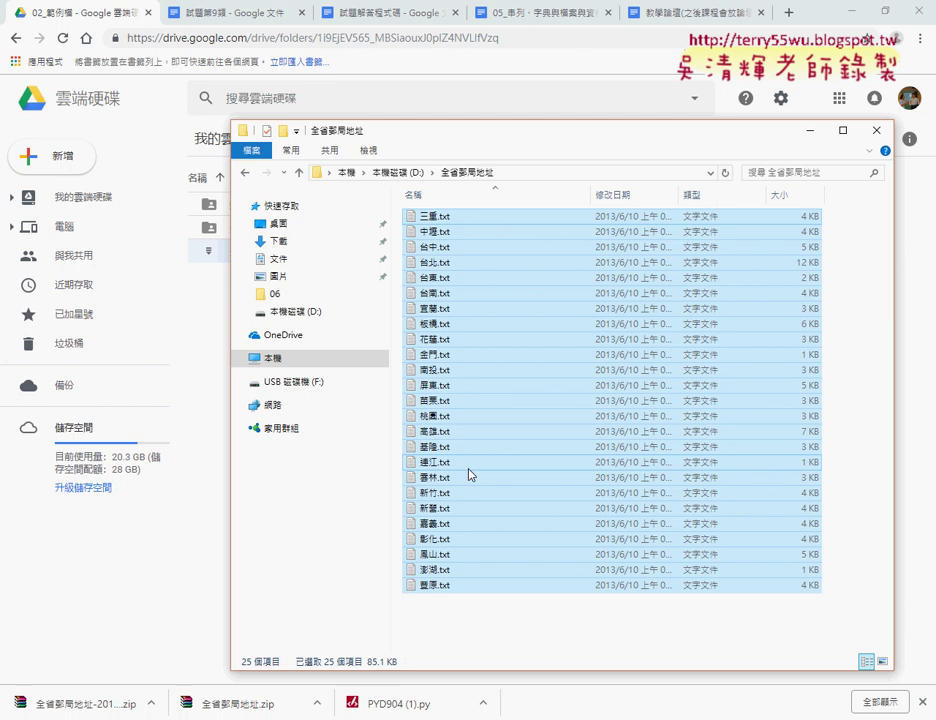
double_click(436, 216)
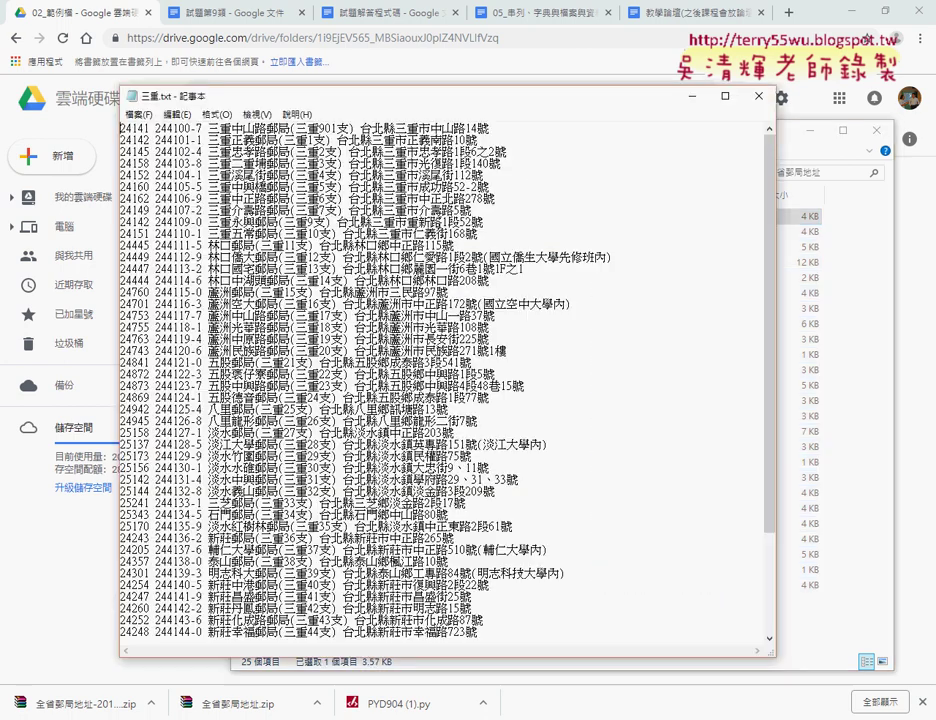
click(758, 96)
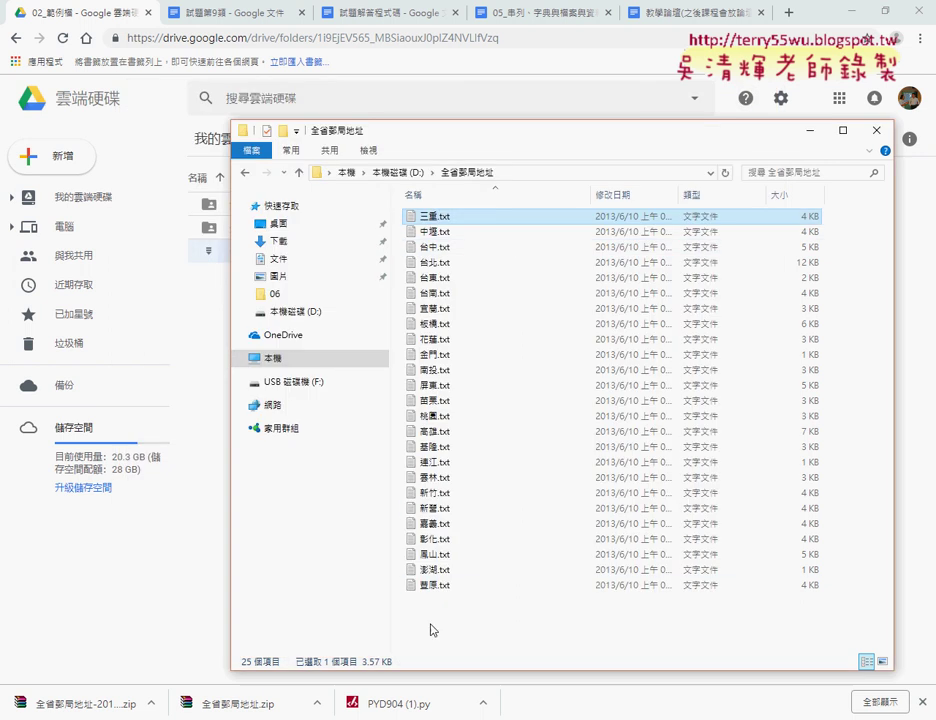
drag(432, 629, 479, 204)
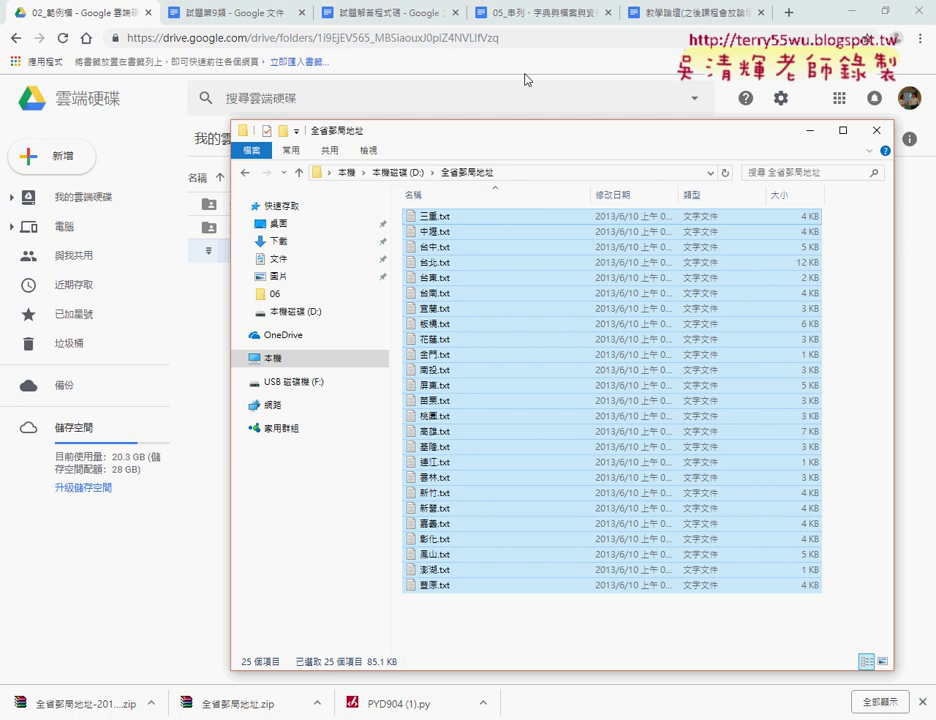
click(453, 218)
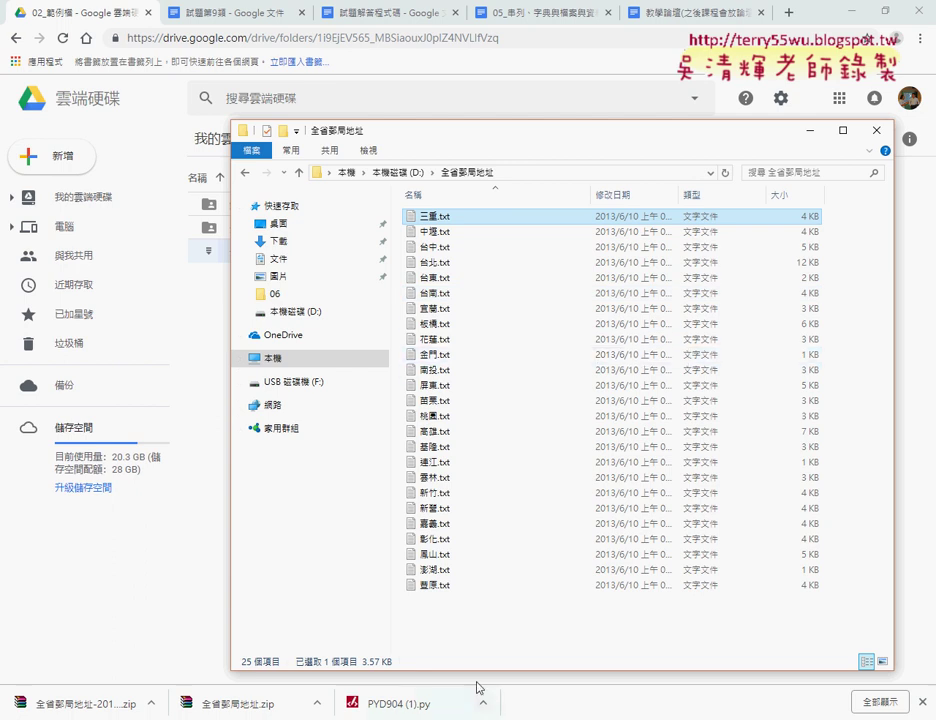
Step: Switch back to Eclipse and increase the height of the code editor above the console
click(476, 630)
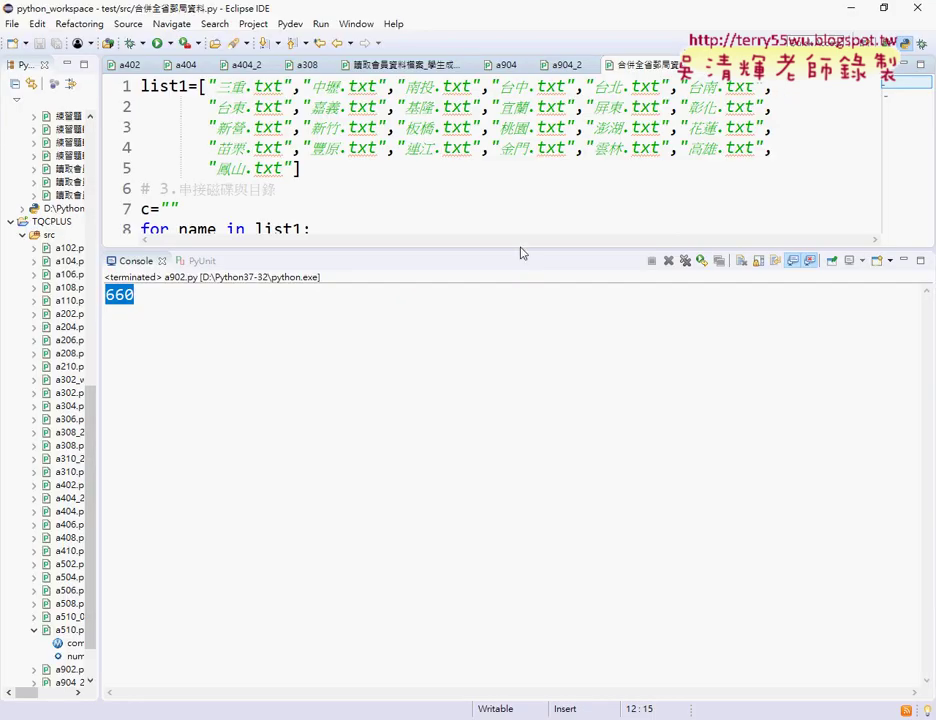
drag(520, 257, 536, 281)
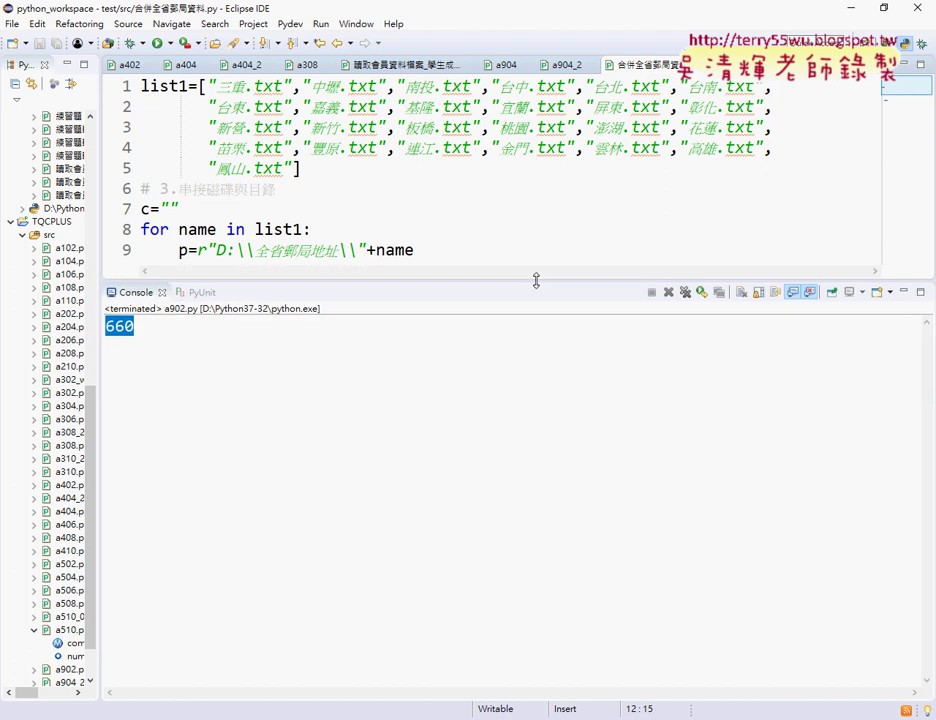
Step: Run the 合併全省郵局資料.py script and highlight its output in the console
click(157, 43)
drag(213, 342, 106, 327)
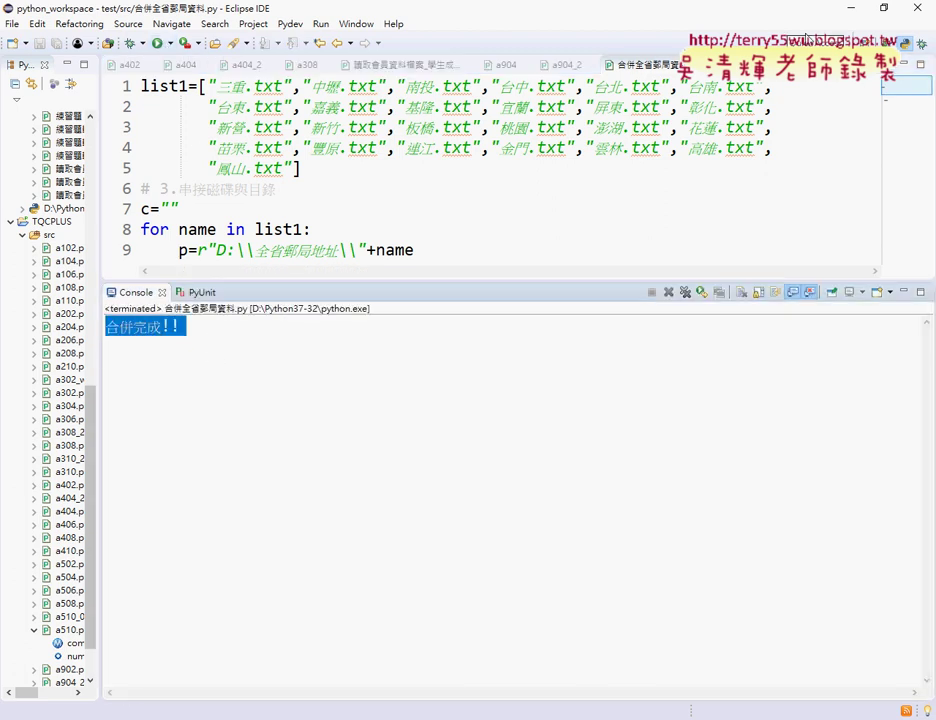
Step: Switch to File Explorer, examine the merged post office records in all.txt of the 全省郵局地址 folder, and close the file
key(alt+Tab)
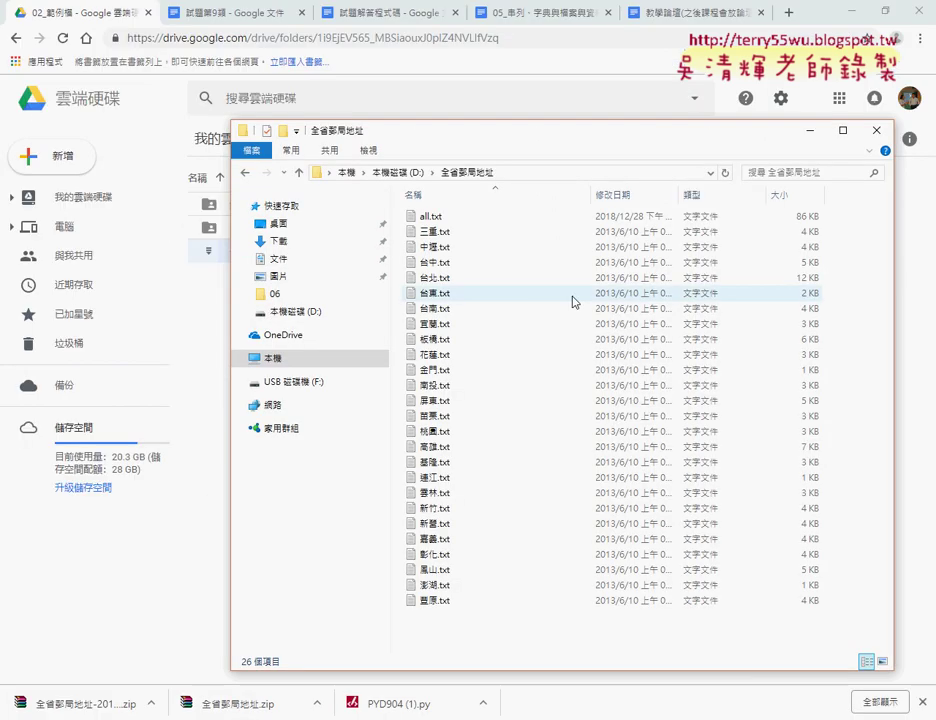
double_click(430, 216)
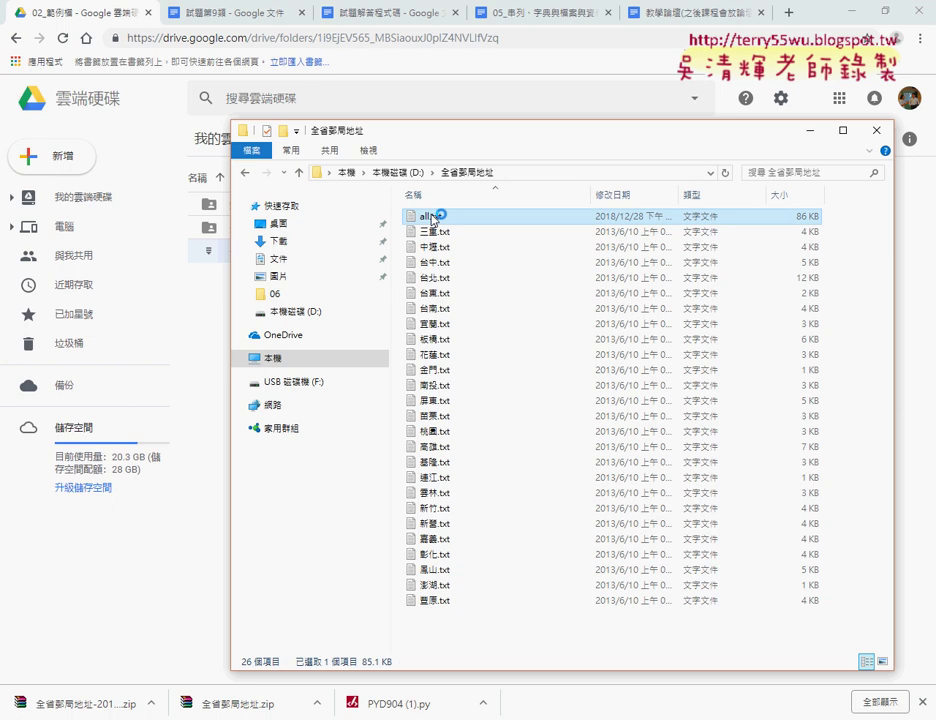
mouse_move(769, 143)
mouse_down()
mouse_move(818, 658)
mouse_move(790, 470)
mouse_move(775, 150)
mouse_up()
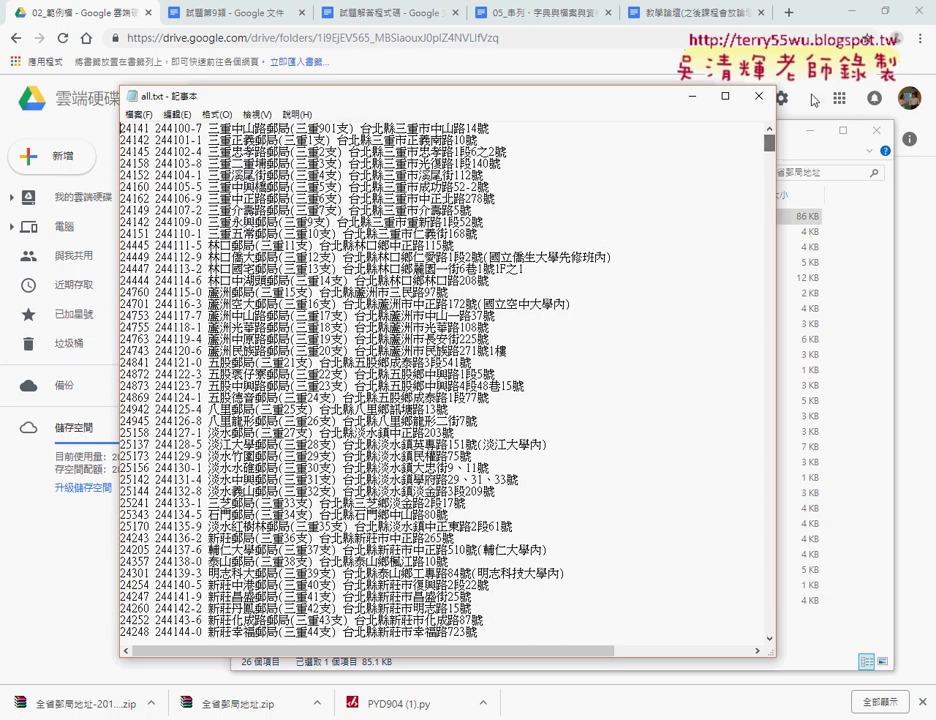
click(759, 96)
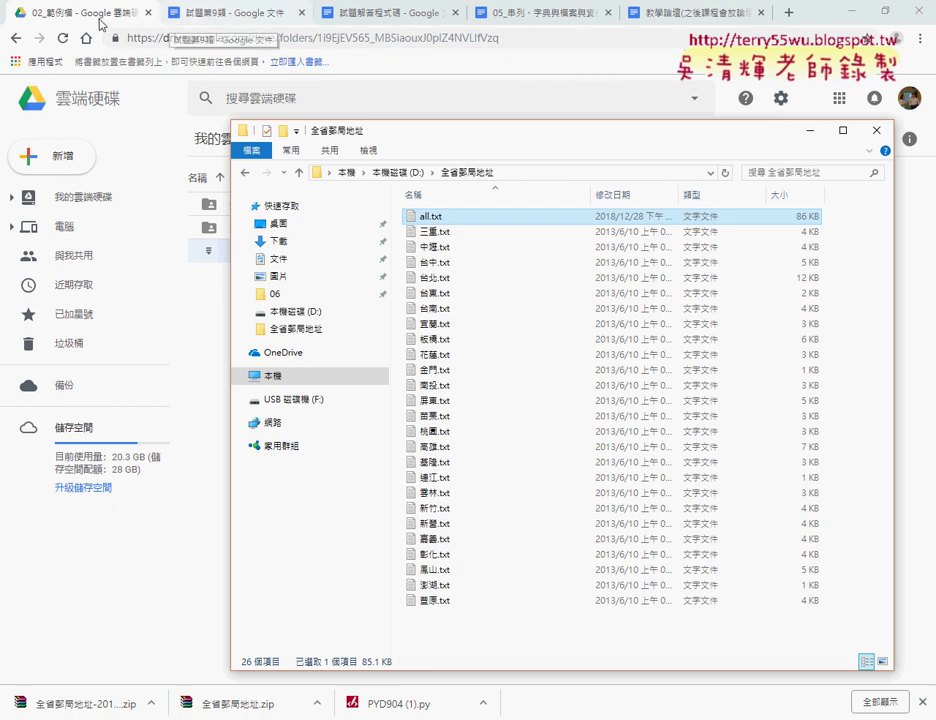
Step: Switch to Google Drive in Chrome, reopen 02_範例檔 from the _EXCEL VBA到Python程式開發2018 folder, and select 全省郵局地址.zip
click(98, 22)
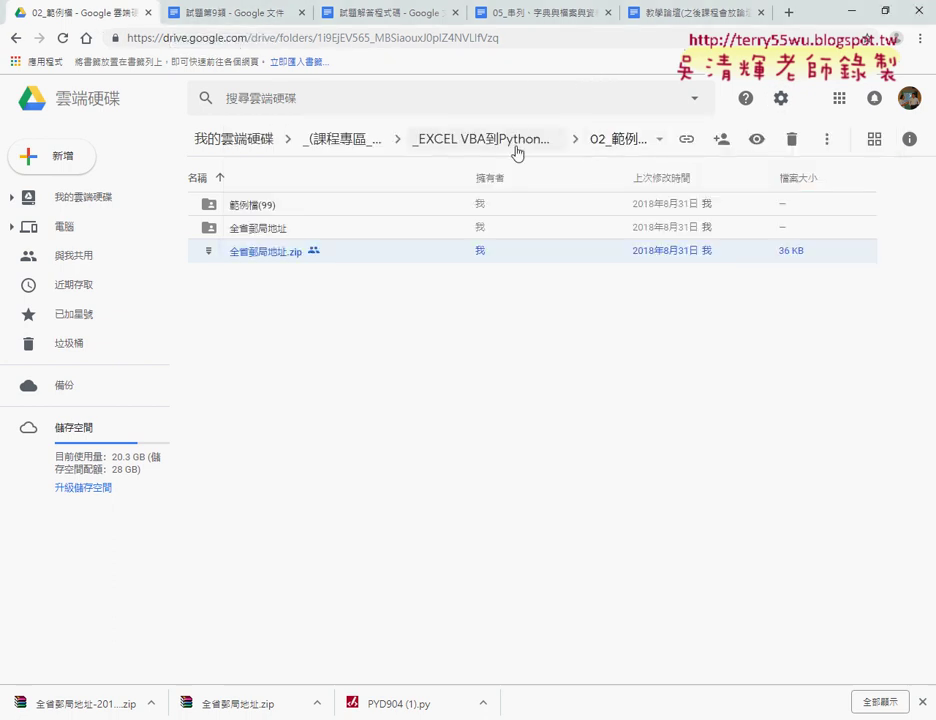
click(512, 145)
double_click(264, 253)
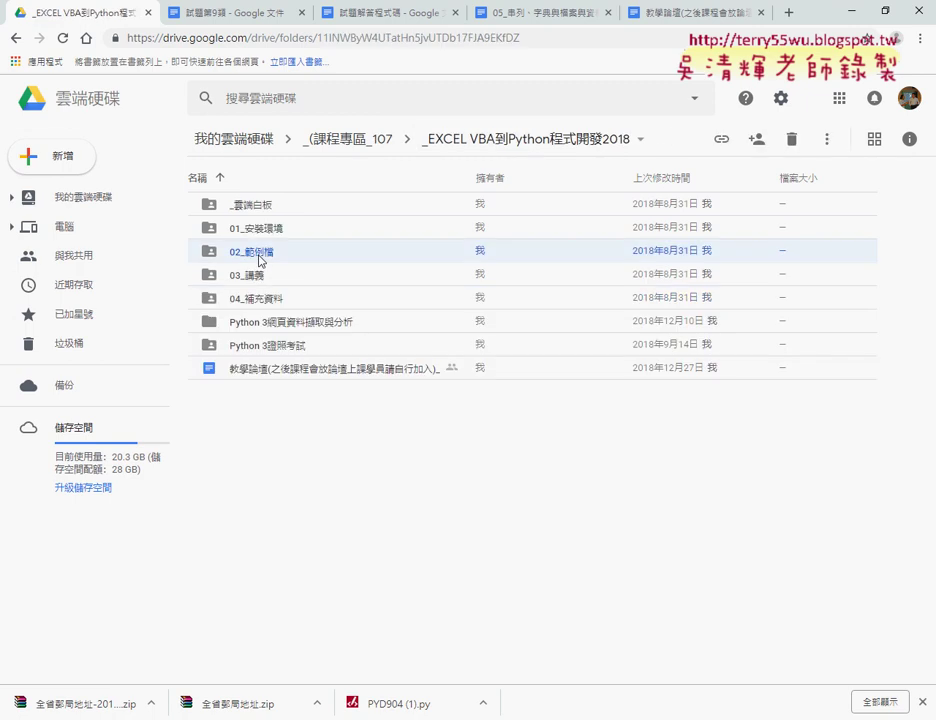
click(266, 258)
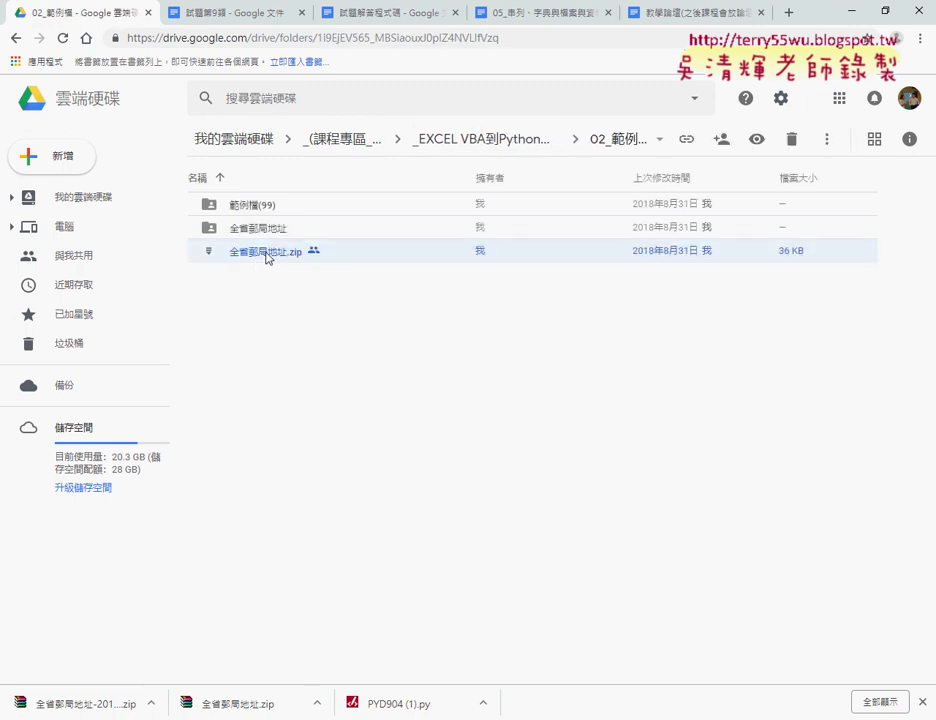